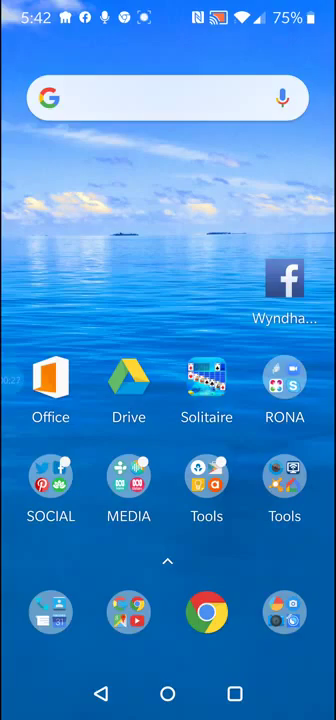
Step: Open the Tools folder on the home screen to reach Phone, Messages and Gmail
left_click(284, 480)
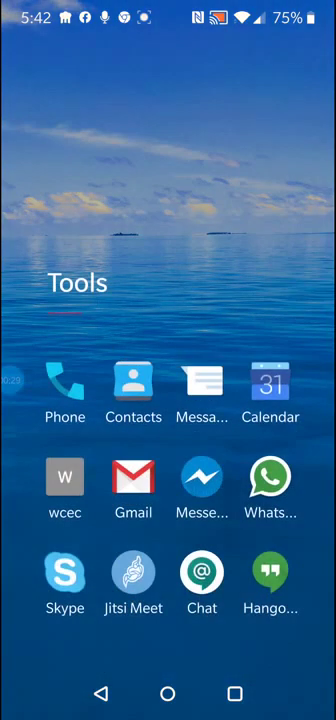
Step: Open the received Get Squid Notes worksheet PDF from the Messages conversation in Squid
left_click(201, 390)
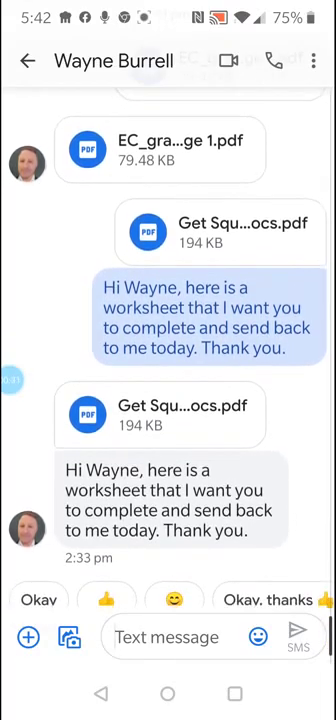
left_click(160, 412)
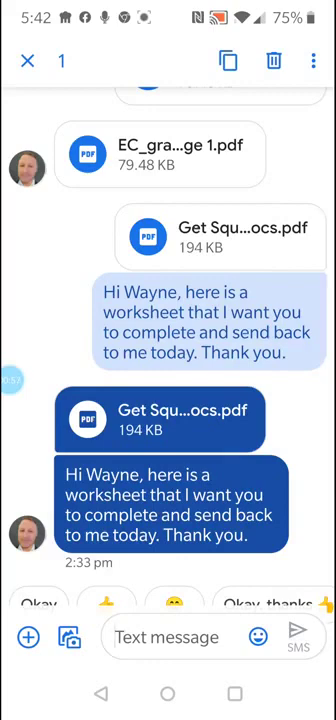
key("Escape")
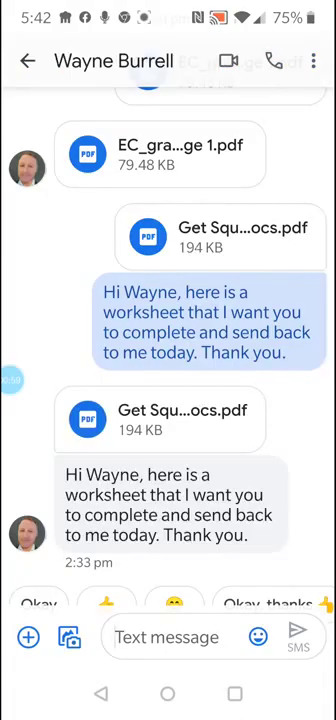
left_click(160, 419)
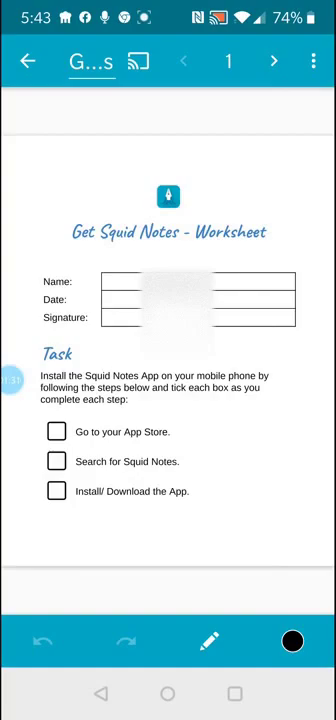
scroll(168, 300, "up", 5)
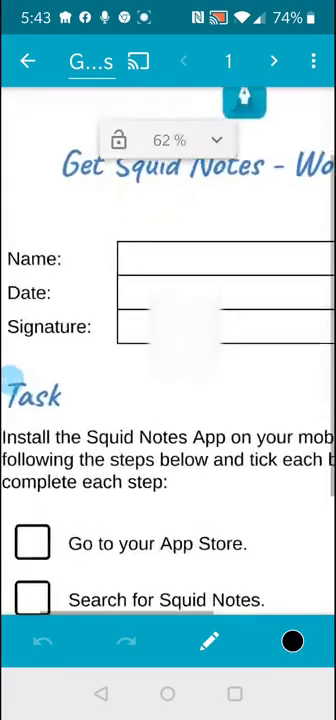
scroll(168, 300, "up", 1)
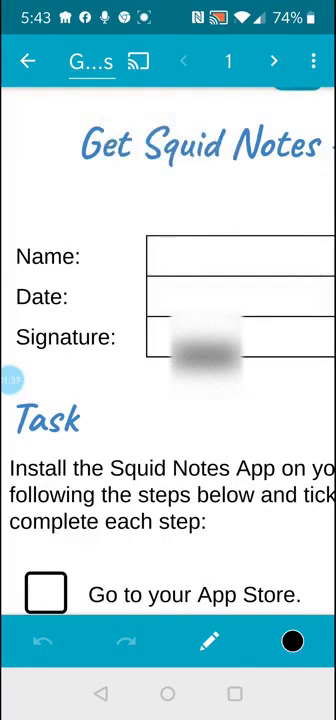
Step: Begin handwriting the first letter of the name in the worksheet's Name field
mouse_move(160, 215)
left_mouse_down()
mouse_move(198, 215)
mouse_move(208, 255)
mouse_move(225, 260)
mouse_move(230, 295)
left_mouse_up()
Step: Handwrite the full name, first name then surname, along the worksheet's Name line
mouse_move(245, 225)
left_mouse_down()
mouse_move(262, 255)
mouse_move(310, 250)
left_mouse_up()
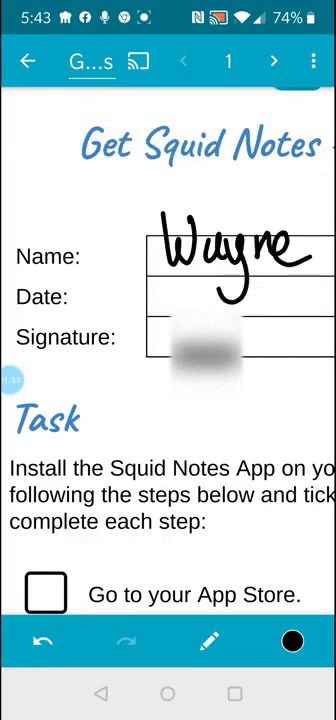
left_click_drag(153, 390, 250, 372)
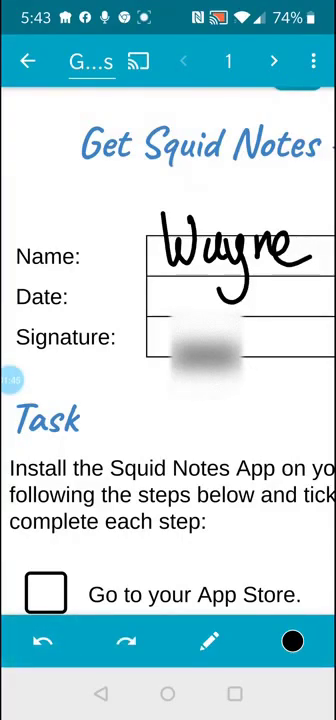
left_click_drag(250, 300, 100, 320)
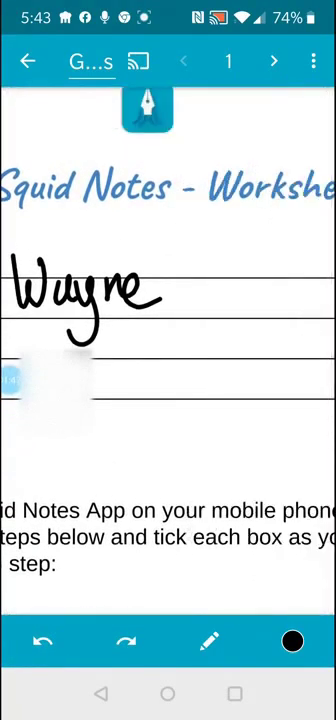
mouse_move(175, 255)
left_mouse_down()
mouse_move(178, 310)
mouse_move(200, 315)
left_mouse_up()
mouse_move(225, 275)
left_mouse_down()
mouse_move(245, 305)
mouse_move(282, 305)
left_mouse_up()
mouse_move(293, 265)
left_mouse_down()
mouse_move(298, 308)
mouse_move(310, 305)
left_mouse_up()
left_click_drag(318, 250, 322, 310)
left_click_drag(328, 250, 332, 310)
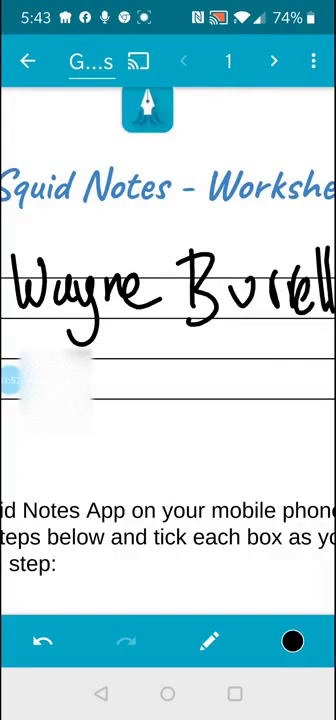
Step: Handwrite the date 4/4/20 in the Date row and begin the signature below it
left_click_drag(60, 350, 235, 350)
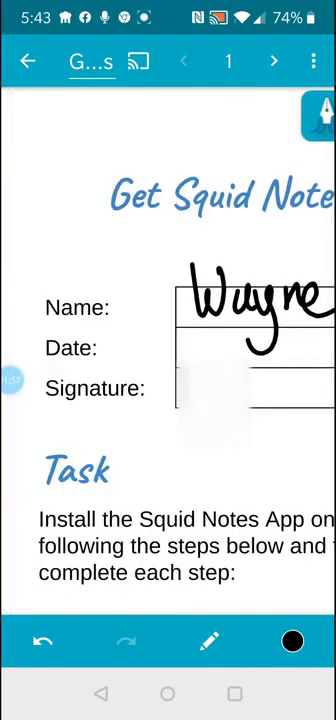
left_click_drag(250, 450, 120, 450)
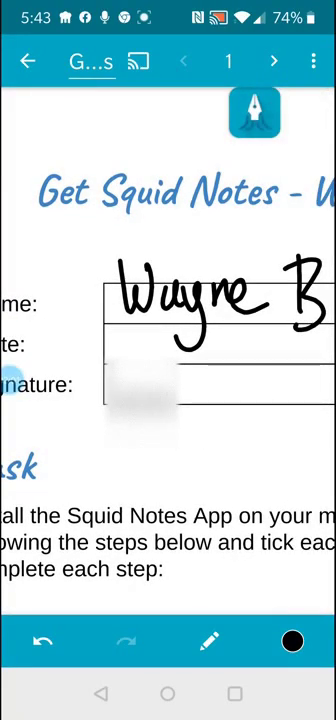
mouse_move(140, 345)
left_mouse_down()
mouse_move(146, 338)
mouse_move(150, 360)
left_mouse_up()
left_click_drag(165, 320, 168, 365)
mouse_move(185, 325)
left_mouse_down()
mouse_move(185, 370)
mouse_move(240, 345)
mouse_move(247, 390)
left_mouse_up()
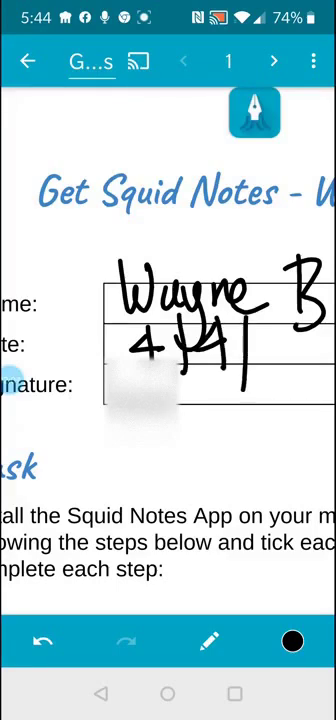
left_click_drag(260, 335, 265, 365)
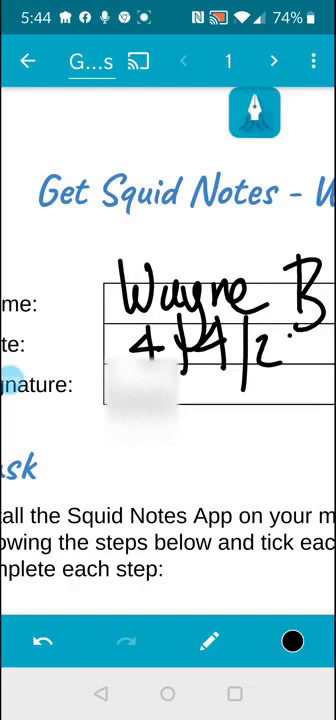
left_click_drag(290, 330, 295, 355)
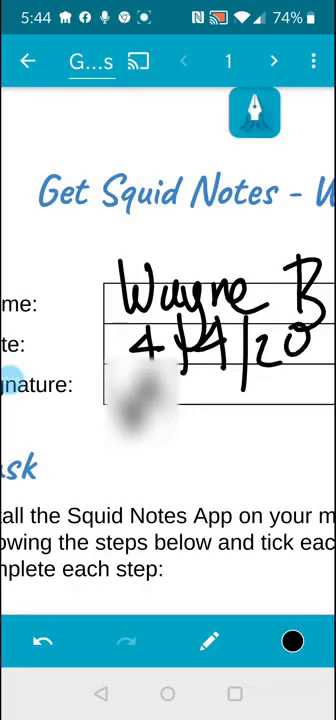
left_click_drag(130, 400, 90, 440)
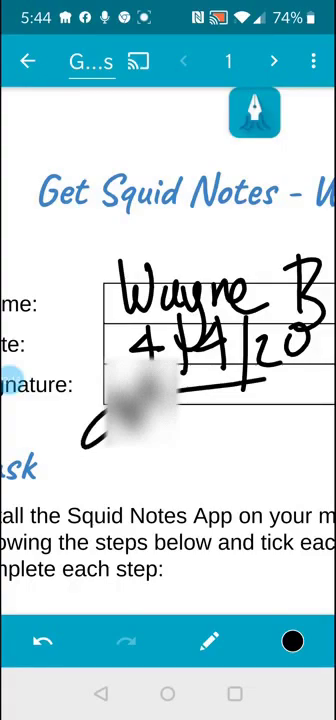
scroll(150, 350, "down", 3)
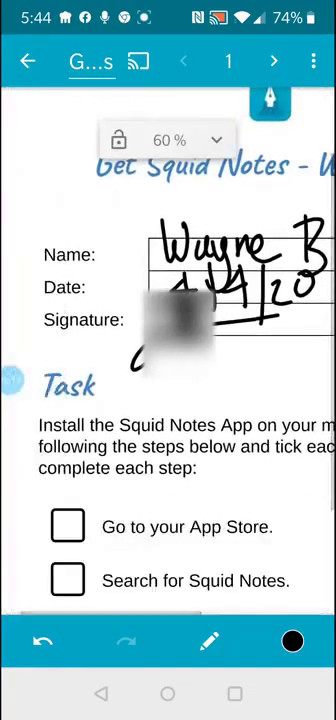
scroll(168, 350, "down", 3)
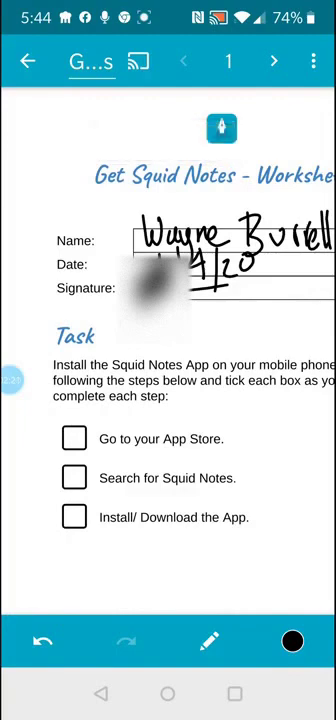
Step: Tick the Search for Squid Notes and Install/Download the App checkboxes with the pen
left_click_drag(68, 432, 125, 372)
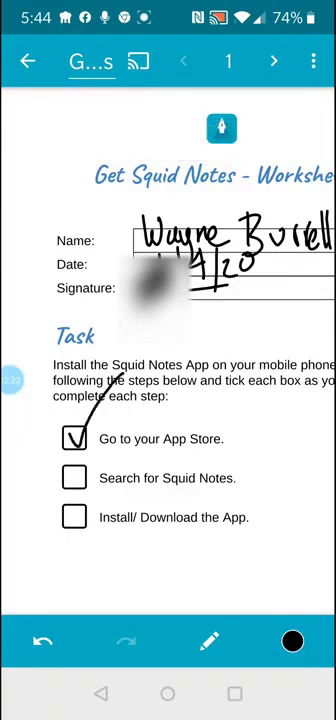
left_click_drag(68, 472, 98, 448)
left_click_drag(68, 510, 98, 485)
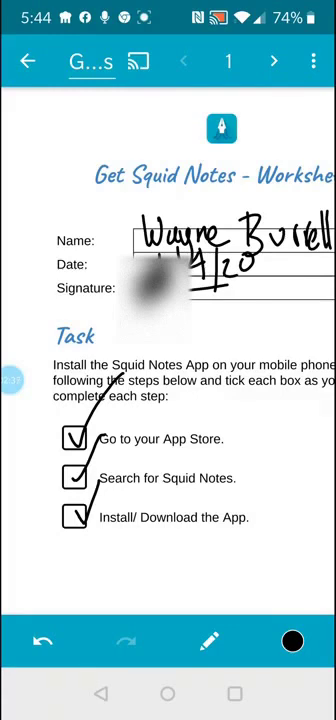
left_click(313, 61)
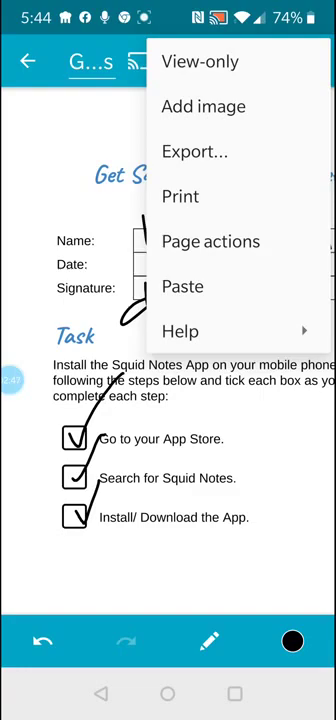
Step: Export the entire note as a PDF and share it via Messages
left_click(194, 151)
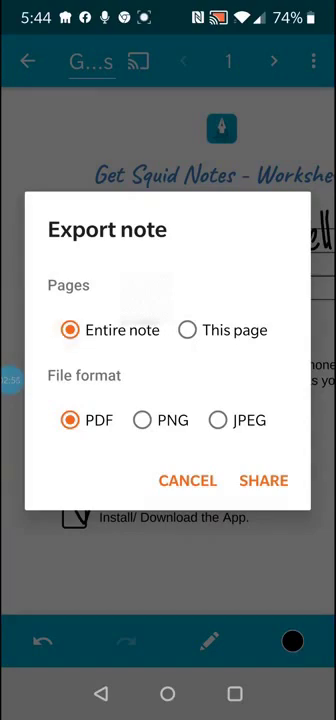
left_click(263, 480)
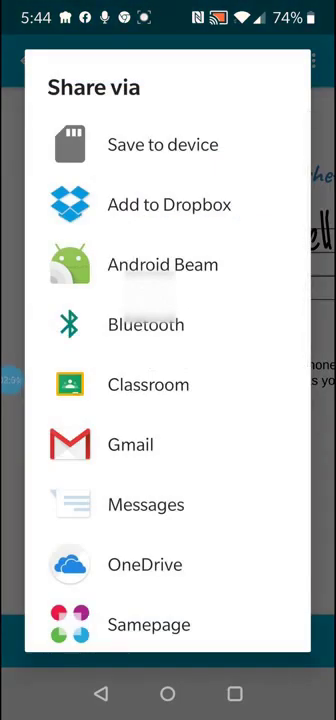
left_click_drag(160, 560, 160, 400)
left_click_drag(160, 550, 160, 420)
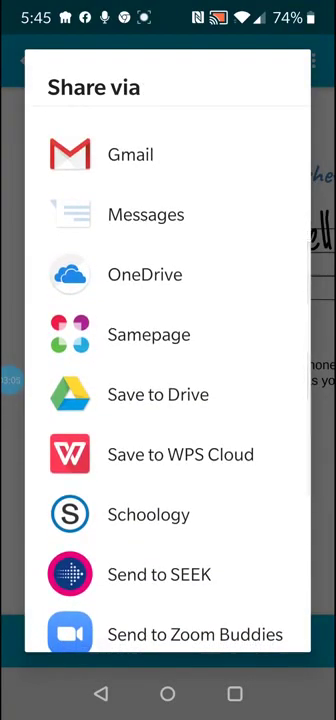
left_click_drag(160, 560, 160, 385)
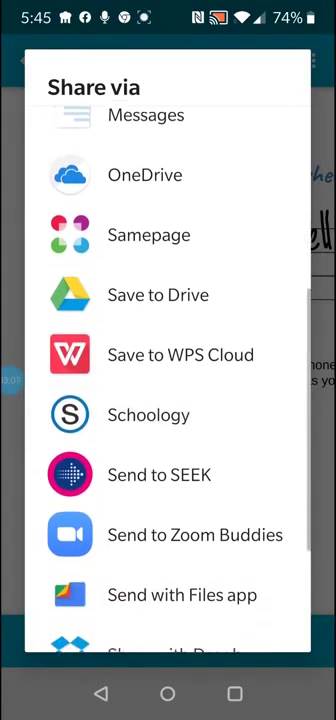
left_click_drag(160, 250, 160, 520)
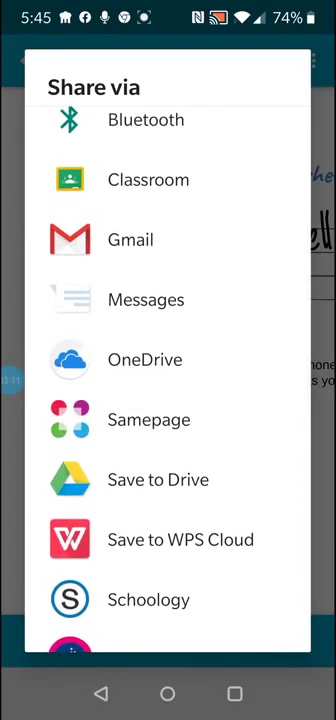
left_click(145, 299)
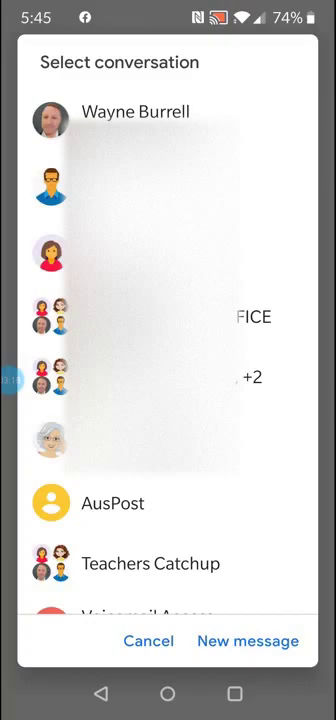
left_click(135, 112)
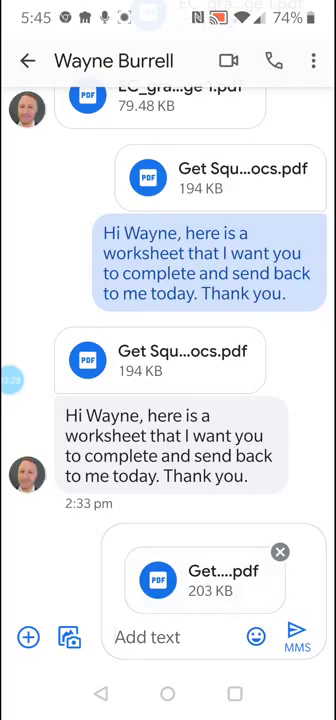
Step: Send the PDF with the note 'Hi Wayne, here's my work.' as an MMS
left_click(160, 636)
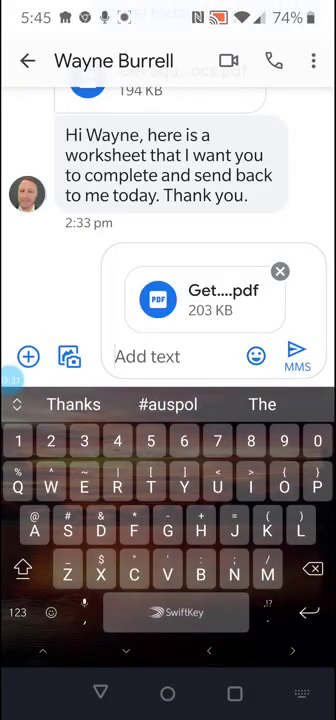
type("H")
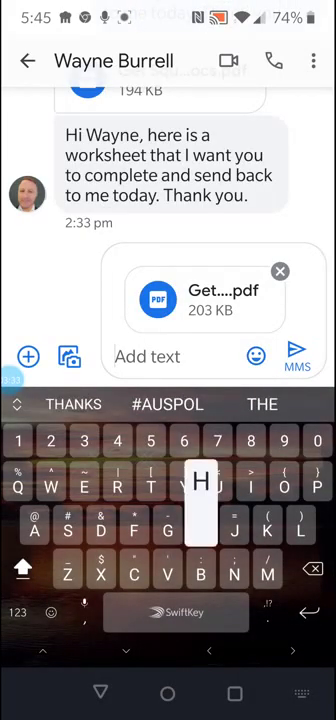
type("i ")
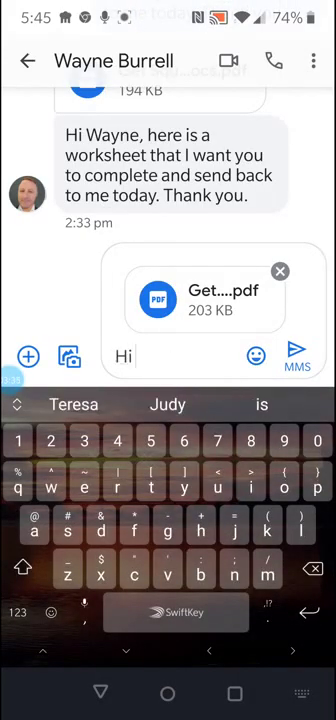
type("wayne")
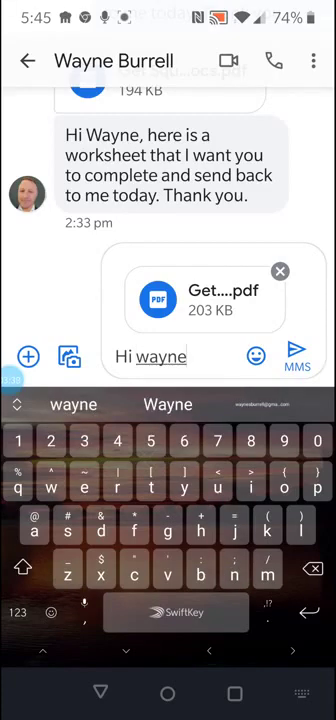
type(", heres")
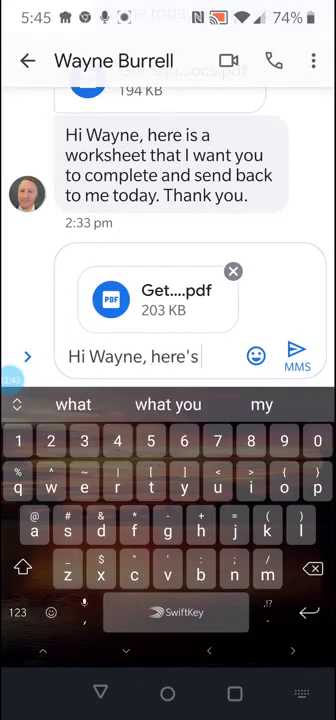
type(" my ")
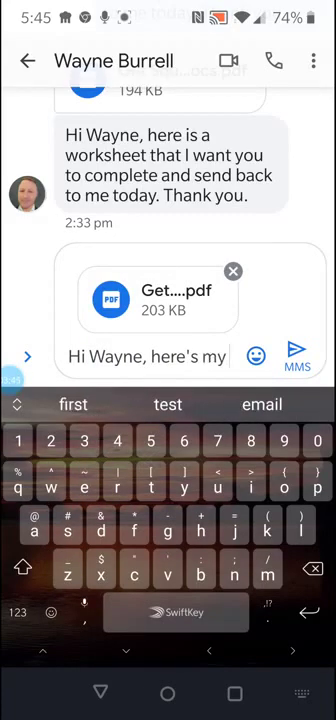
type("w")
left_click(73, 404)
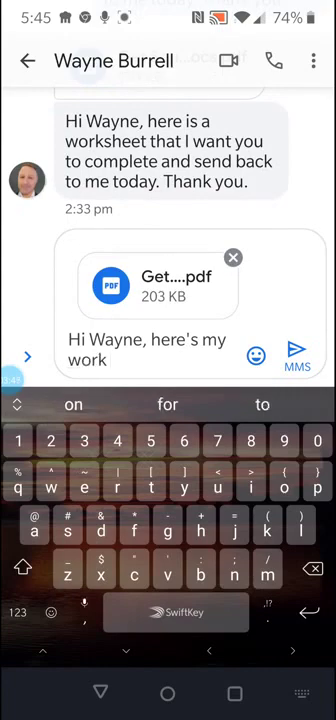
type(".")
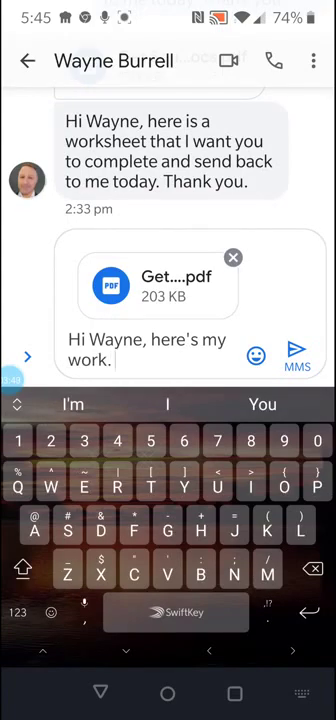
left_click(297, 350)
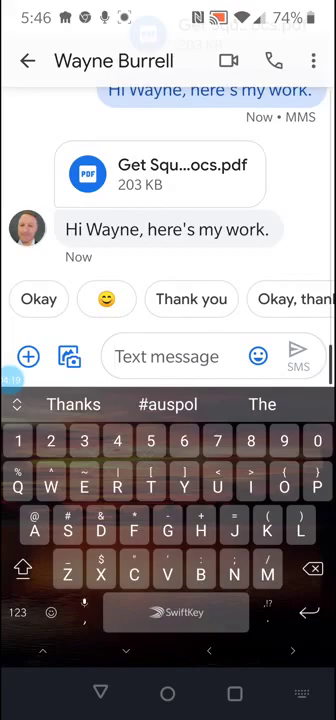
left_click(12, 380)
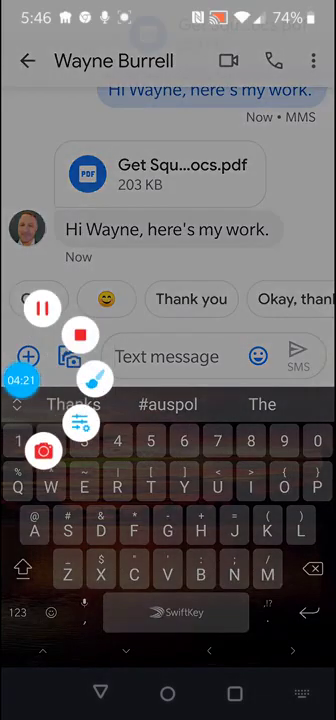